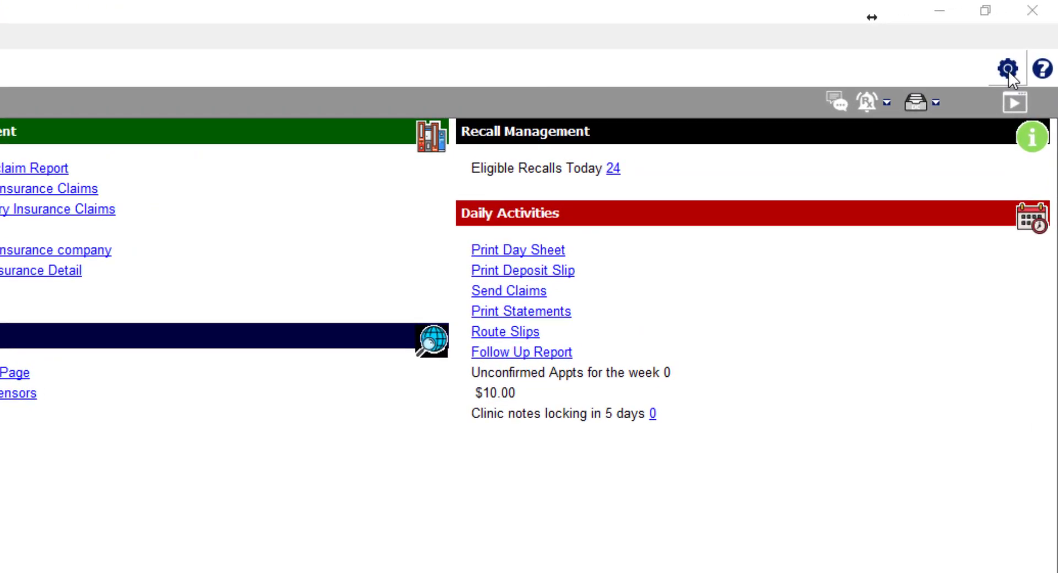
Open the practice Setup page from the gear icon at the top right
click(1007, 70)
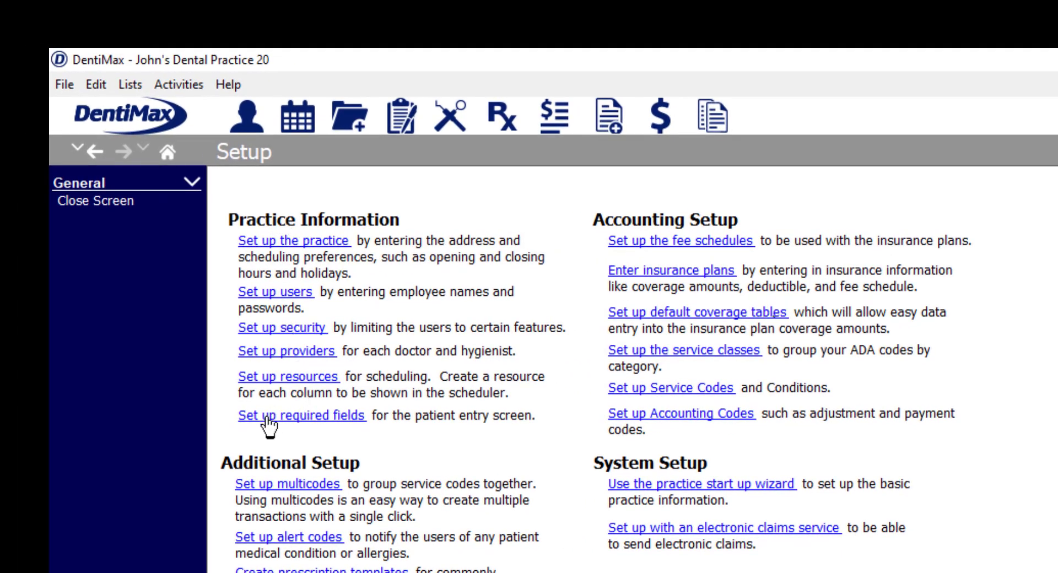
Open 'Set up required fields' under Practice Information
click(317, 418)
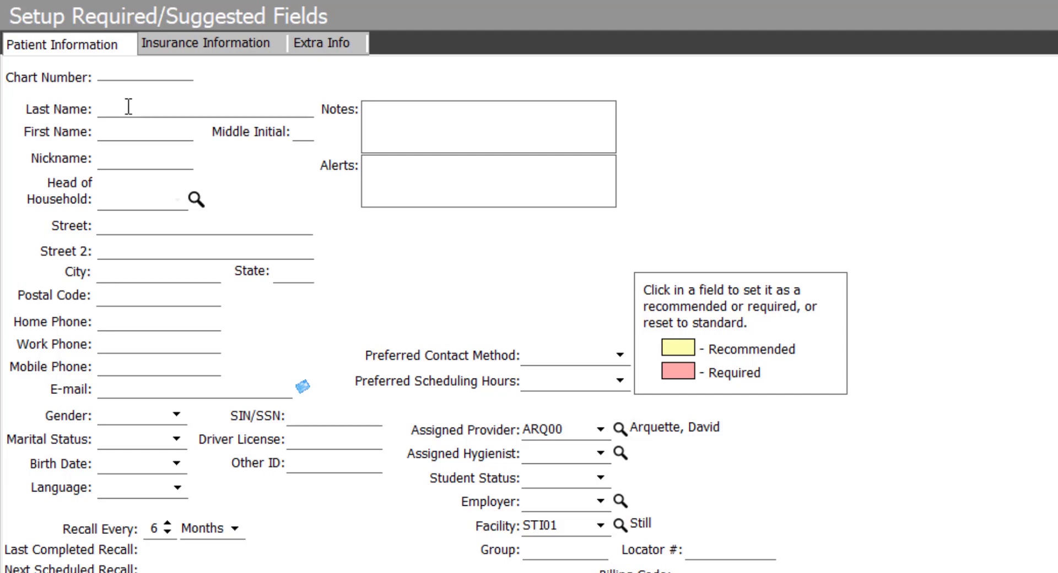
Make Last Name, First Name, Mobile Phone, Gender and Birth Date required (red)
click(129, 107)
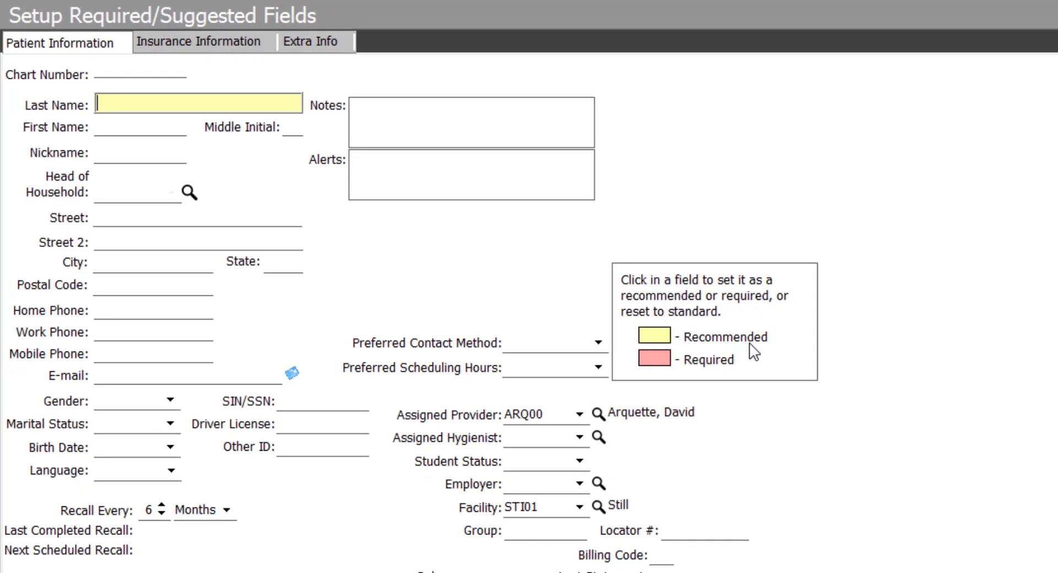
click(127, 104)
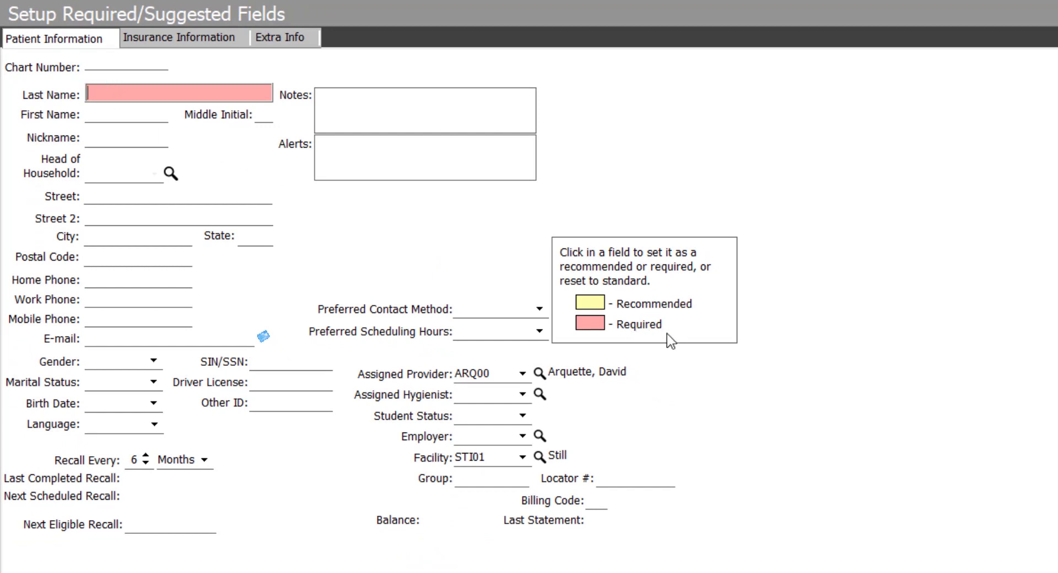
click(103, 117)
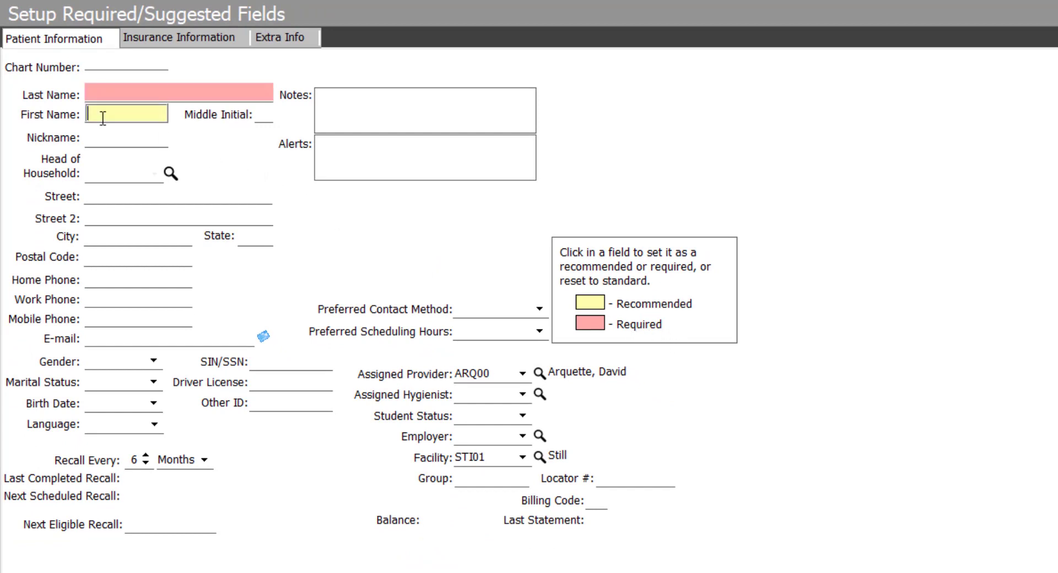
click(119, 118)
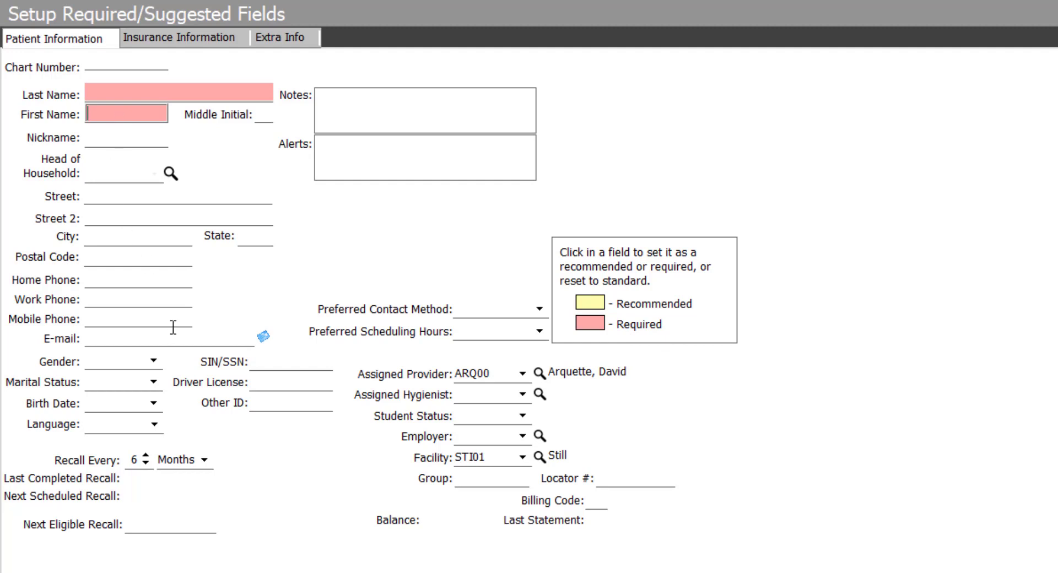
click(123, 319)
click(123, 319)
click(123, 319)
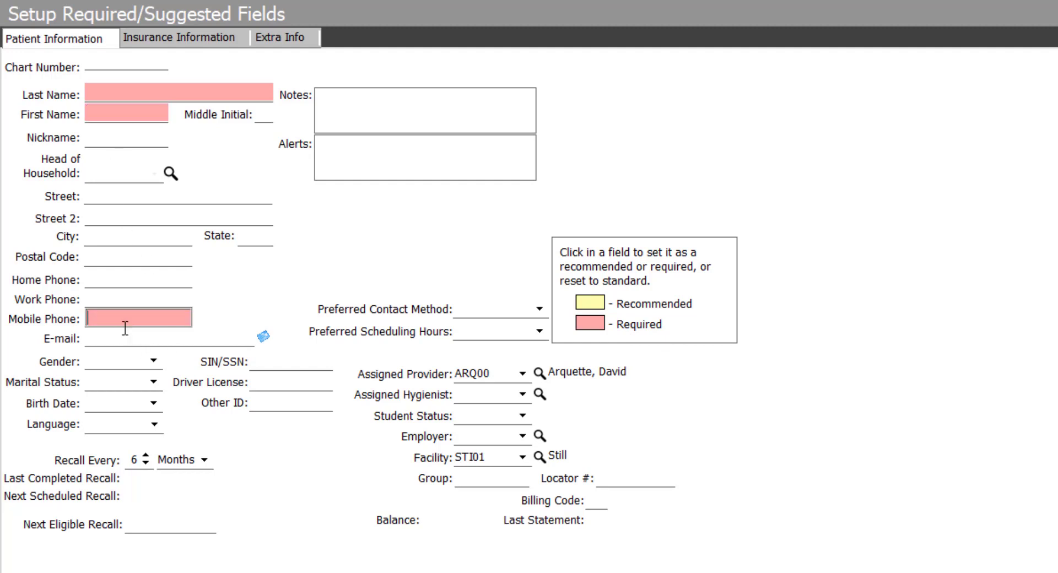
click(120, 362)
click(117, 397)
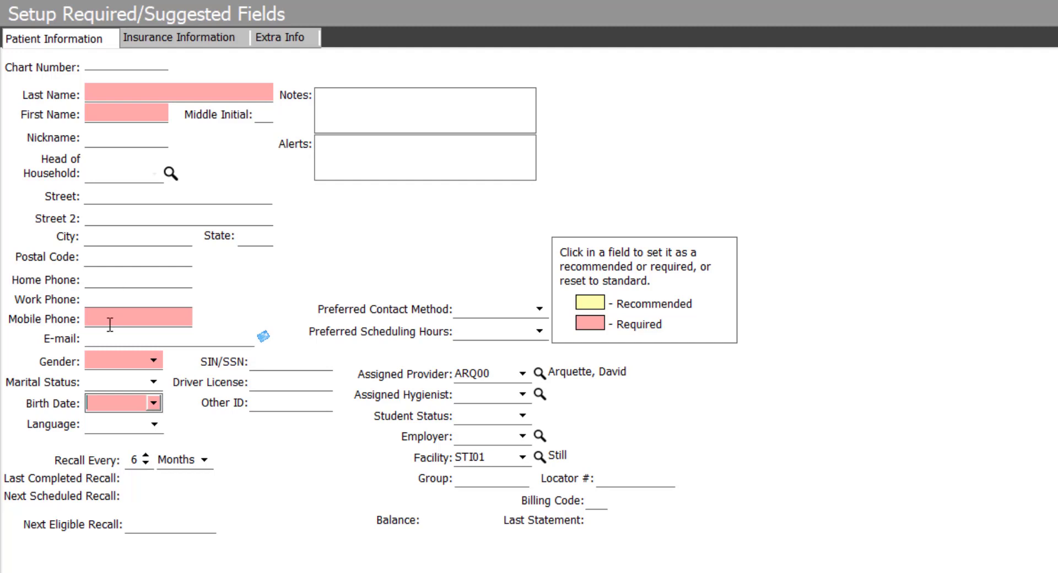
Mark E-mail, Marital Status, Language, Preferred Contact Method and Scheduling Hours recommended (yellow)
click(98, 340)
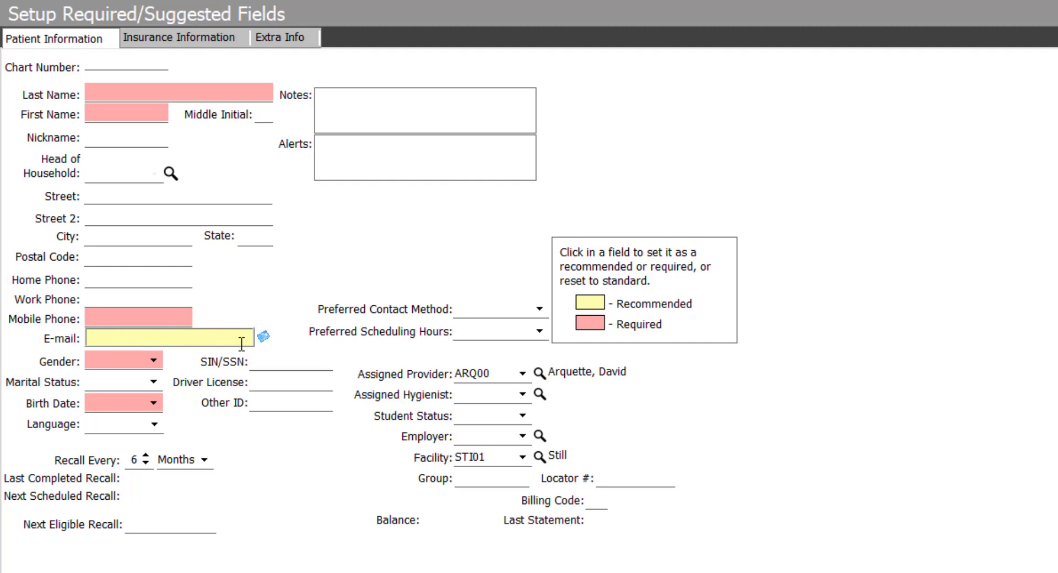
click(108, 382)
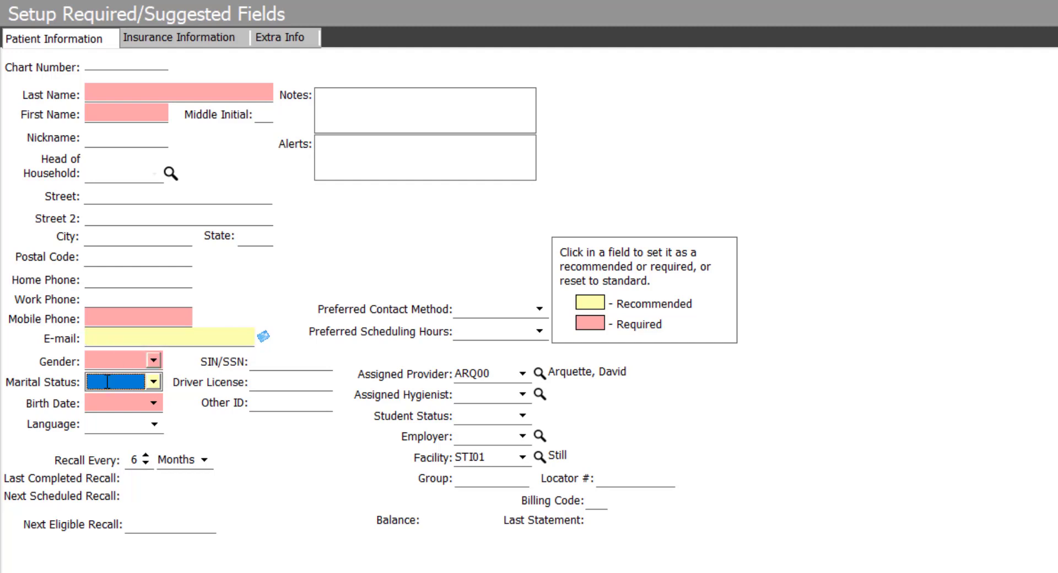
click(123, 428)
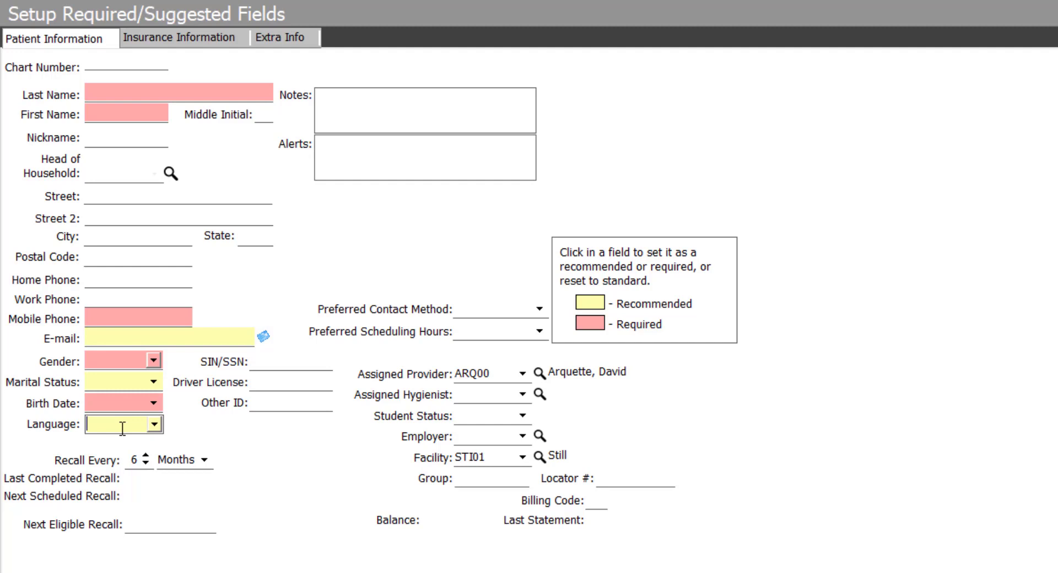
click(498, 309)
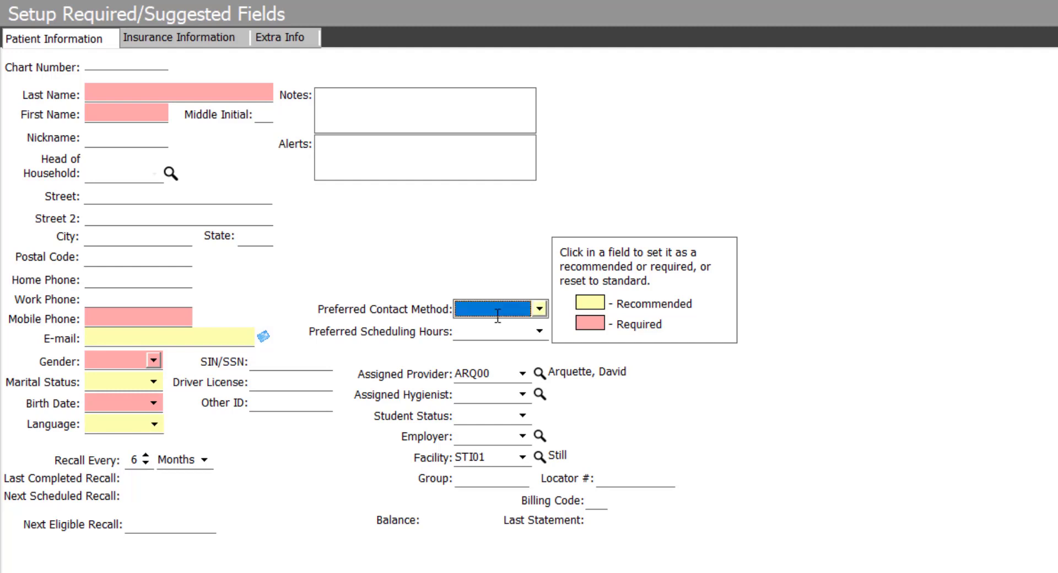
click(482, 331)
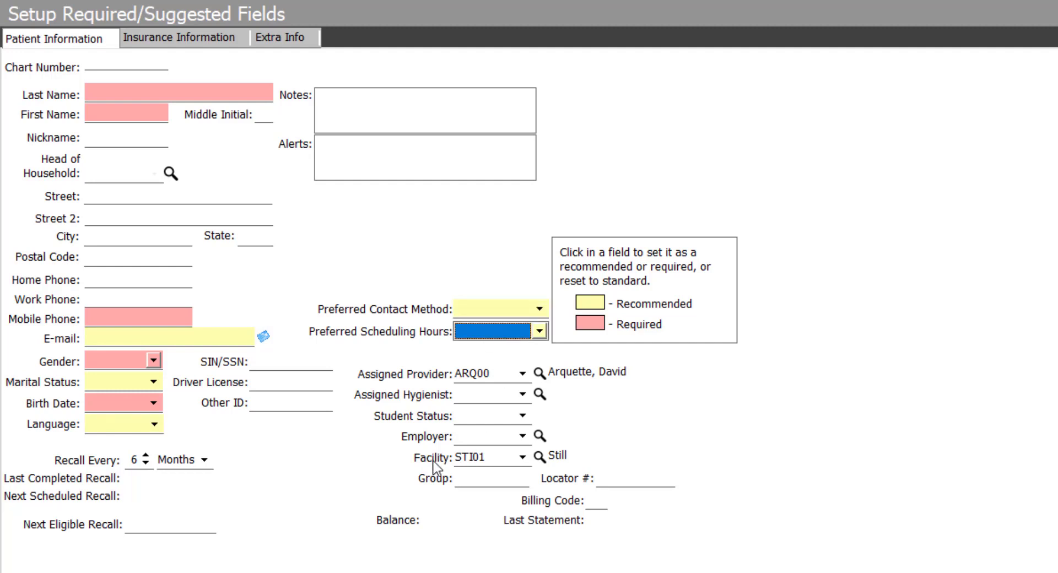
On Insurance Information, make relation, subscriber, primary insurance, subscriber ID and group number yellow
click(206, 44)
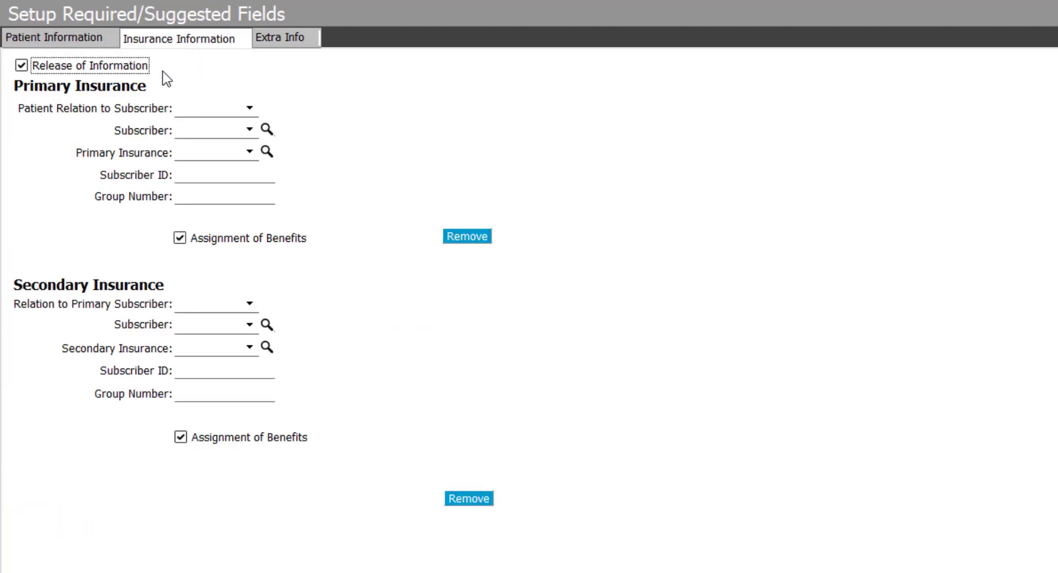
click(209, 108)
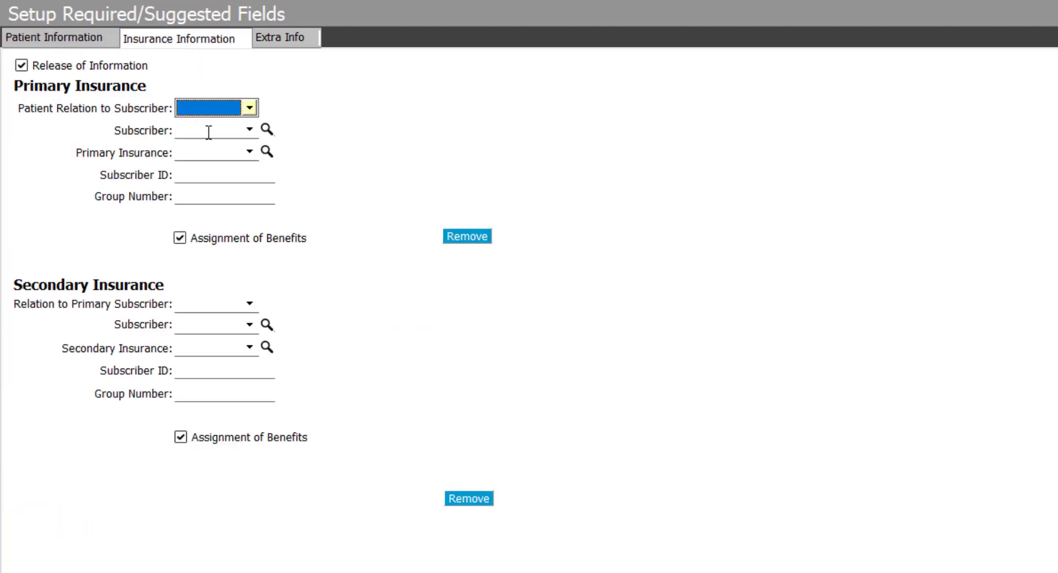
click(209, 131)
click(201, 152)
click(202, 174)
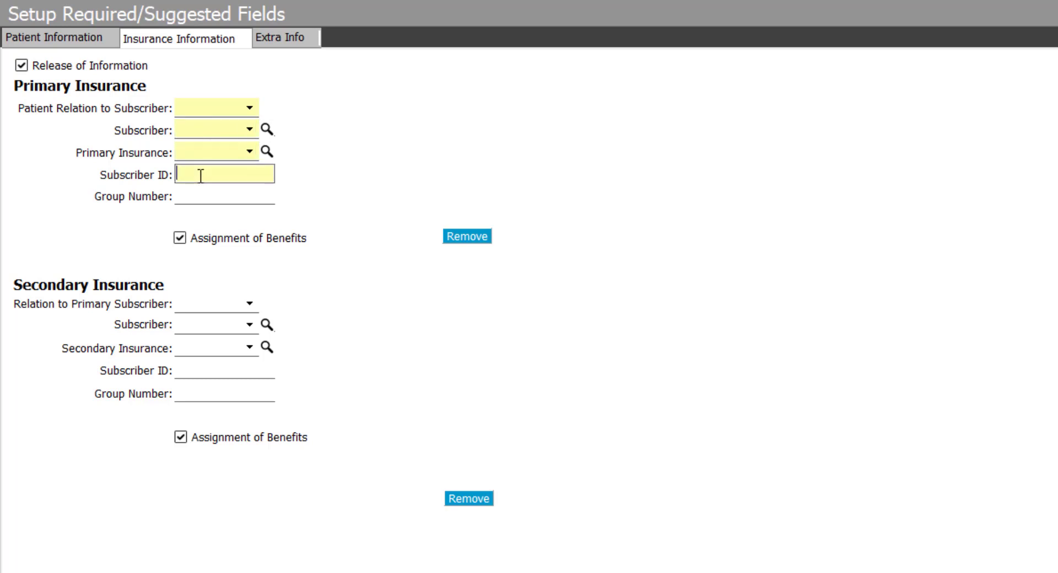
click(202, 197)
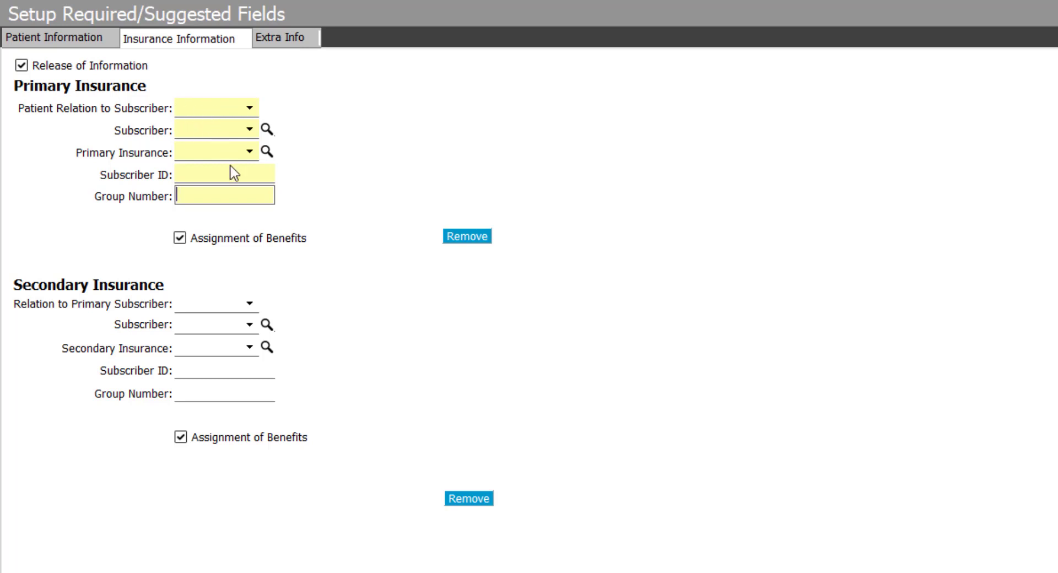
Switch to the Extra Info tab for the referral fields
key(ctrl+Tab)
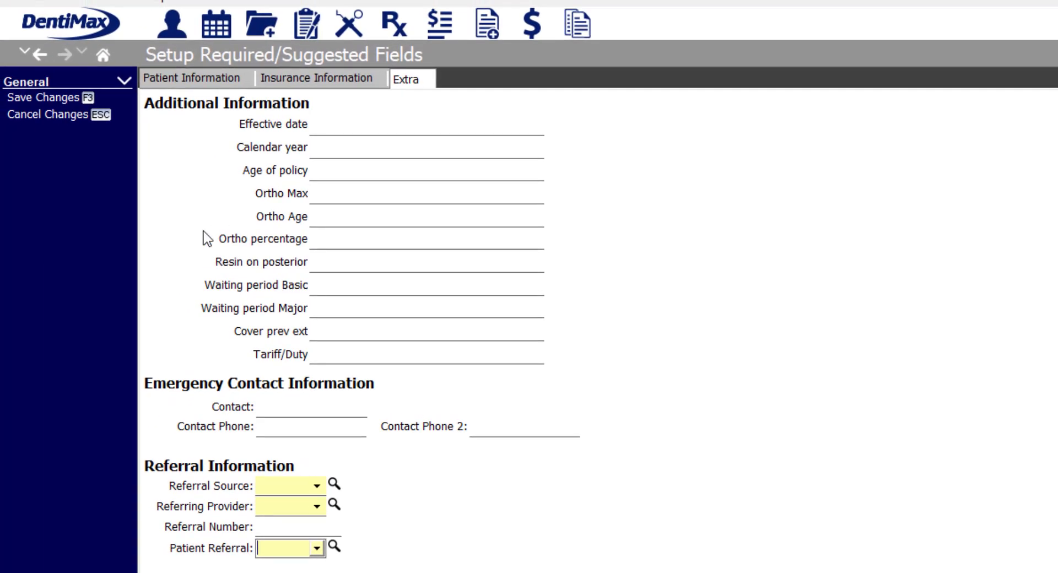
Save the required-field settings and start a new patient record
click(69, 97)
click(168, 25)
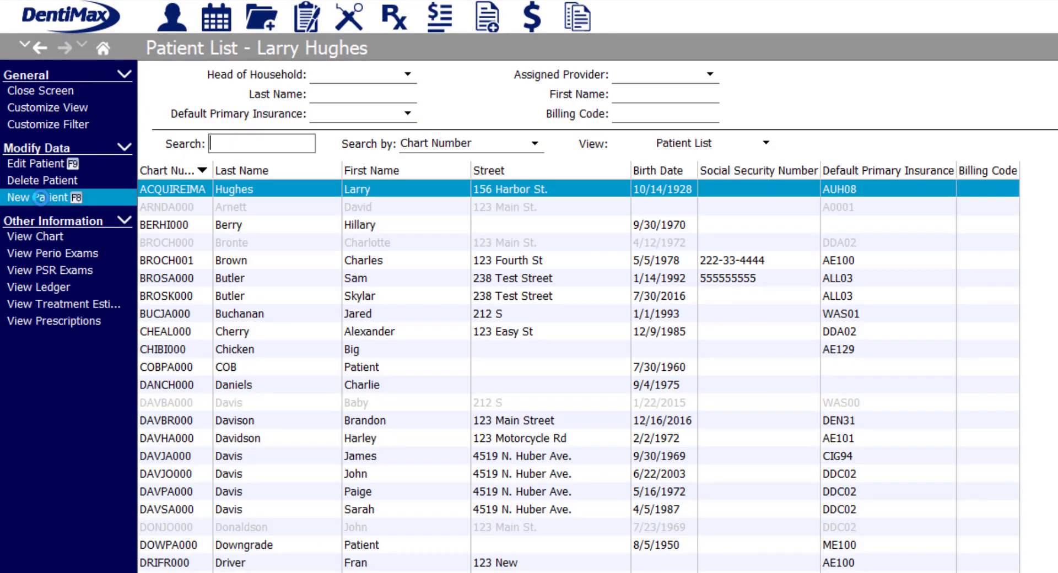
click(40, 198)
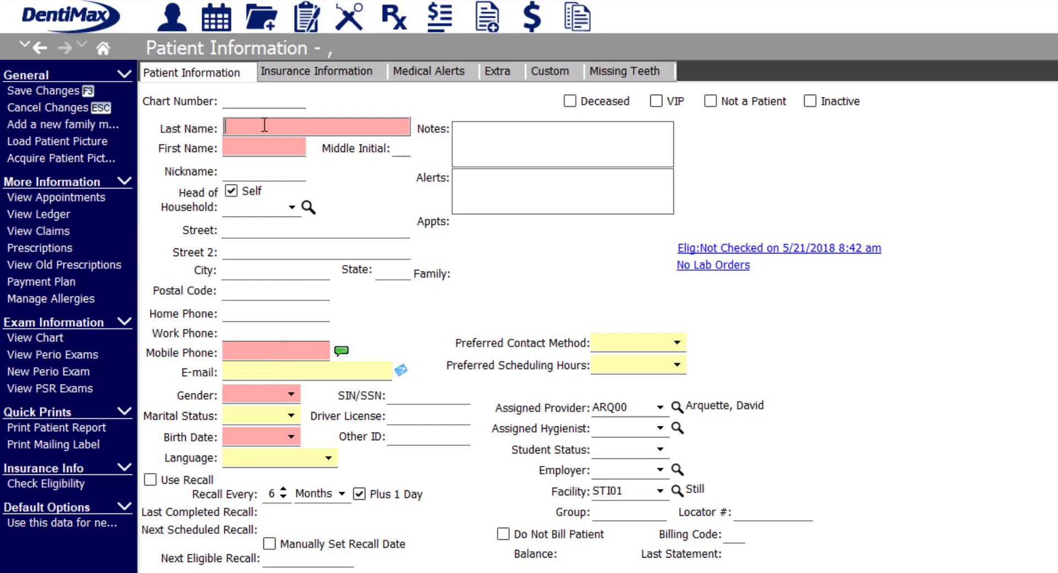
text(Harry)
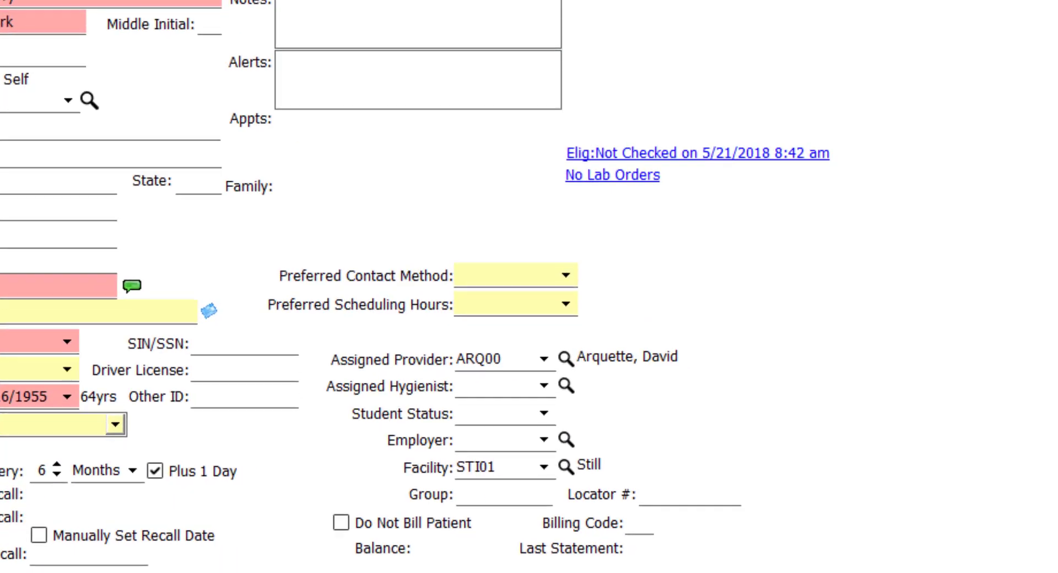
click(15, 66)
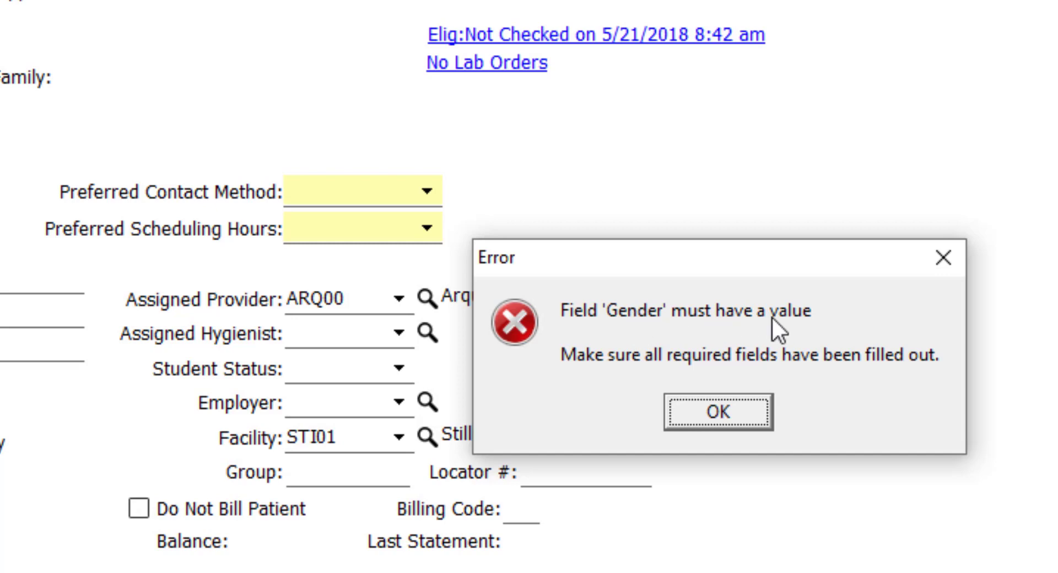
click(718, 411)
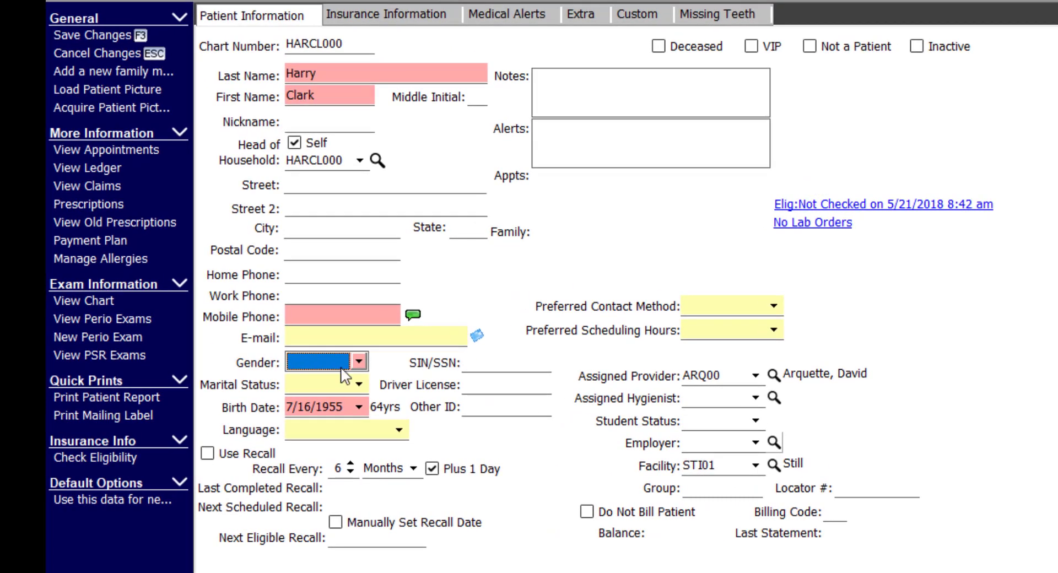
click(358, 361)
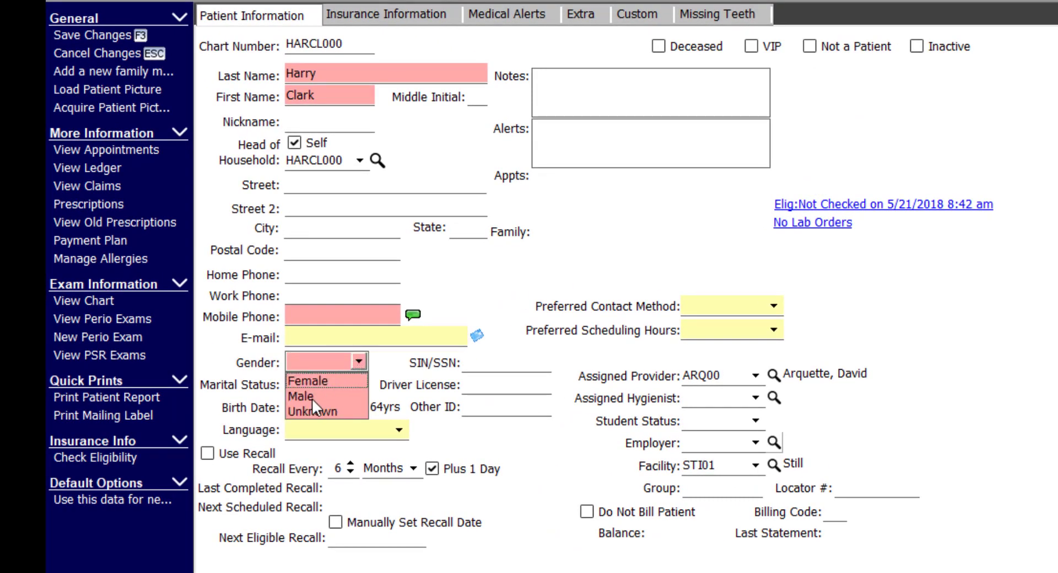
click(312, 398)
click(105, 35)
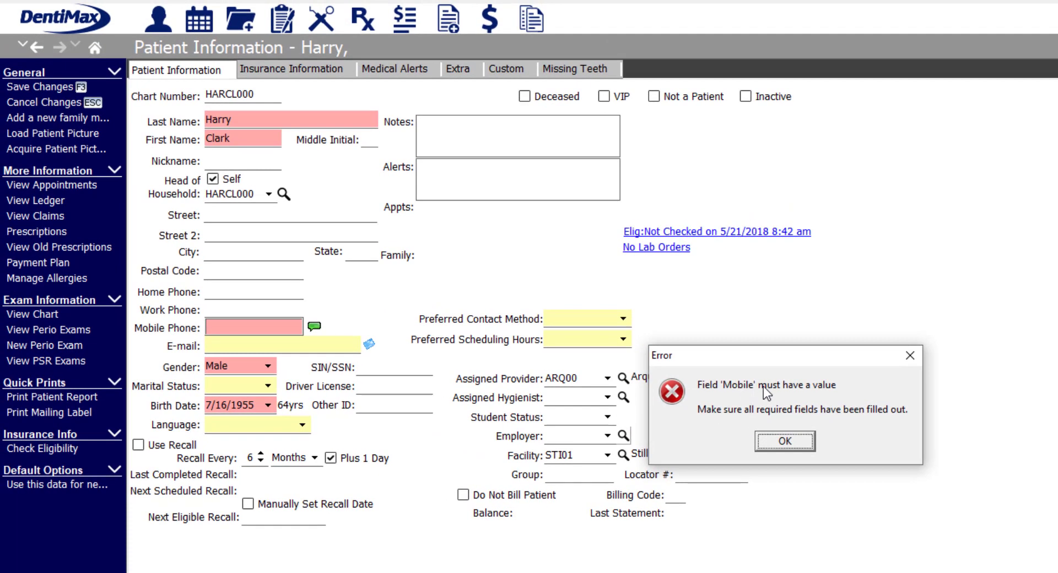
Paste the patient's mobile number, then review the Insurance, Medical Alerts and Extra pages
click(785, 441)
key(ctrl+v)
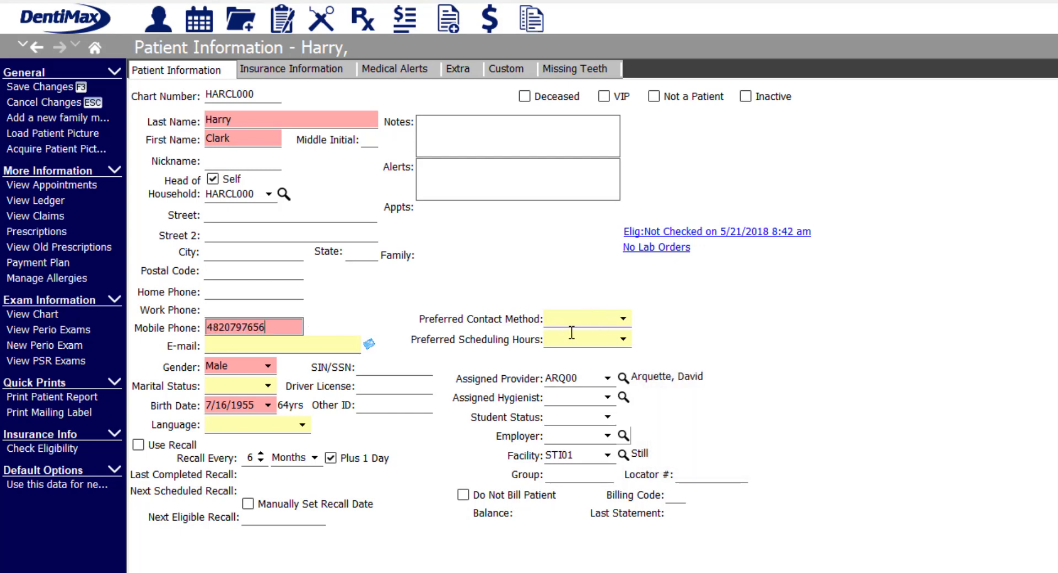
click(306, 70)
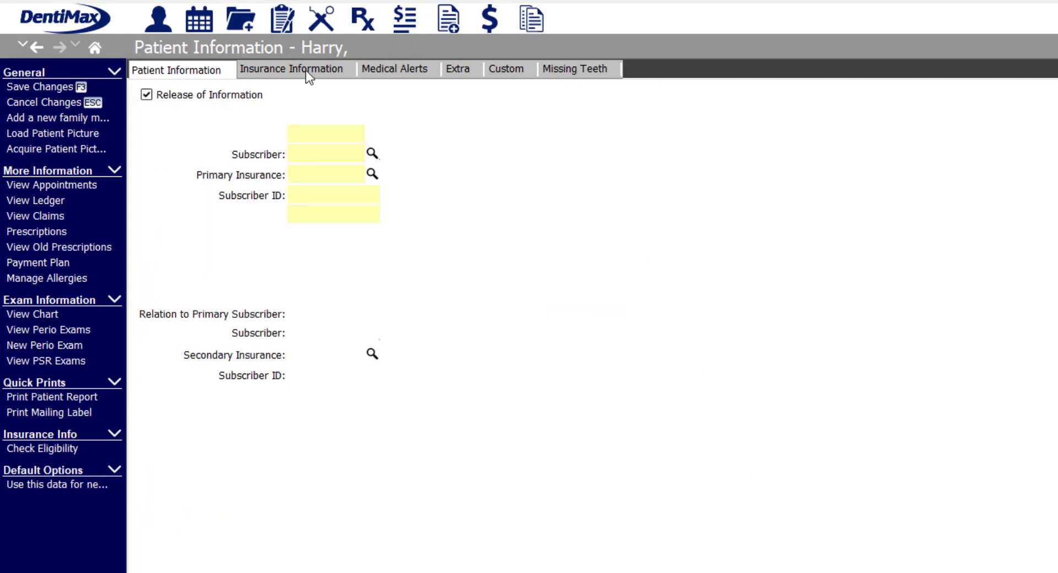
click(388, 74)
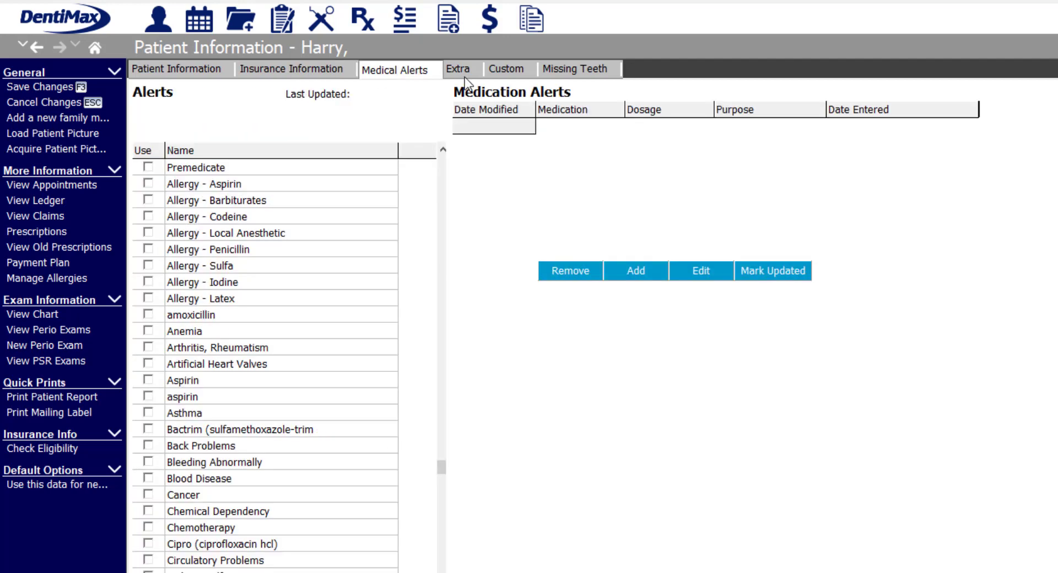
click(464, 76)
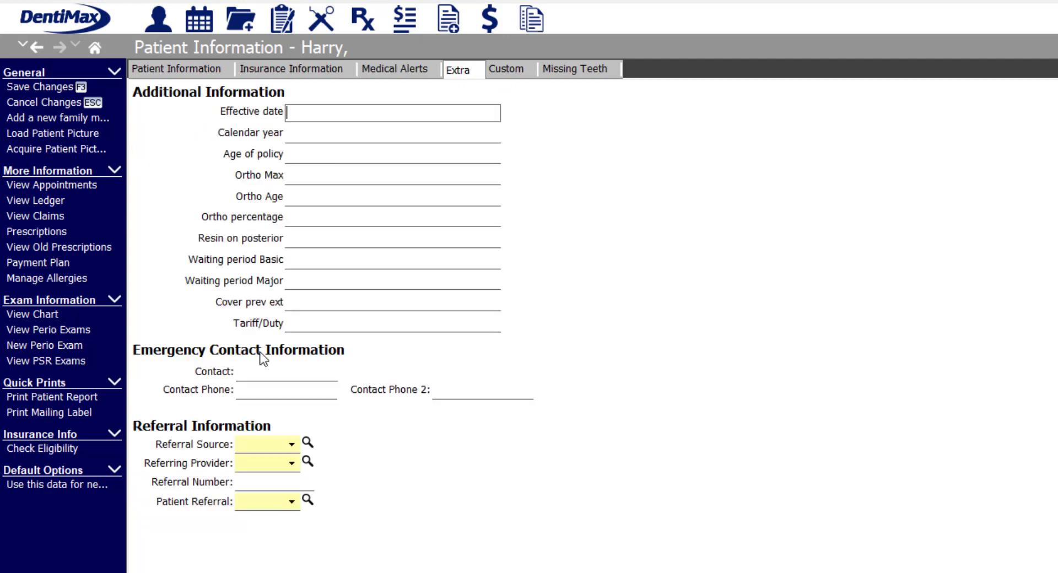
click(174, 69)
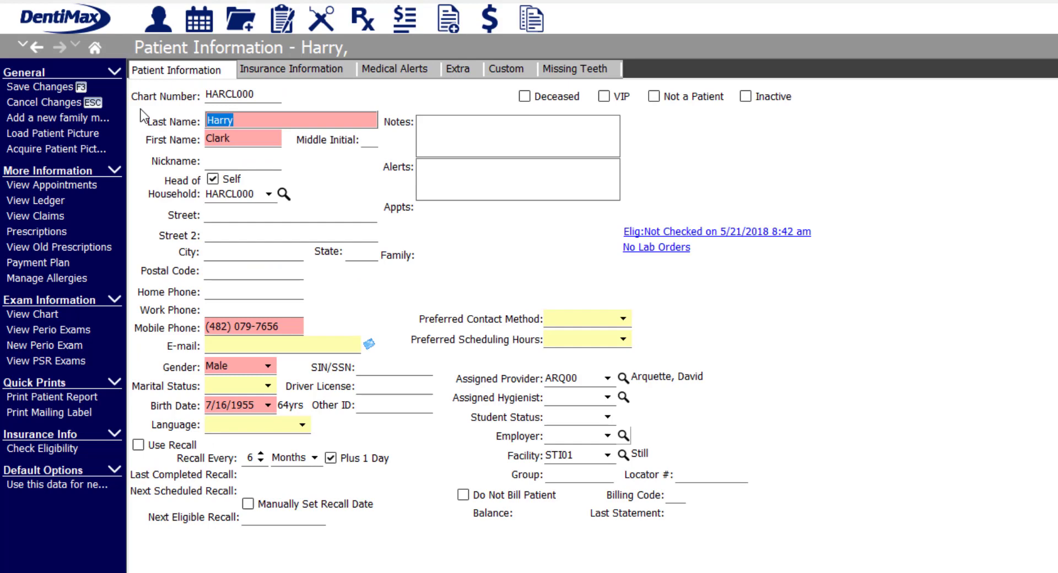
Save the new patient record with Save Changes (F3)
click(50, 87)
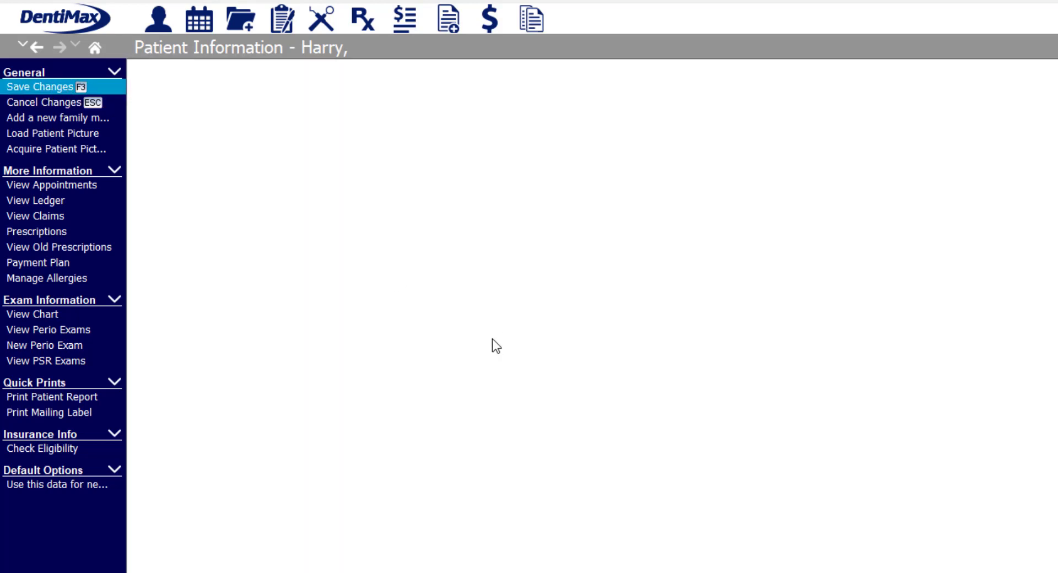